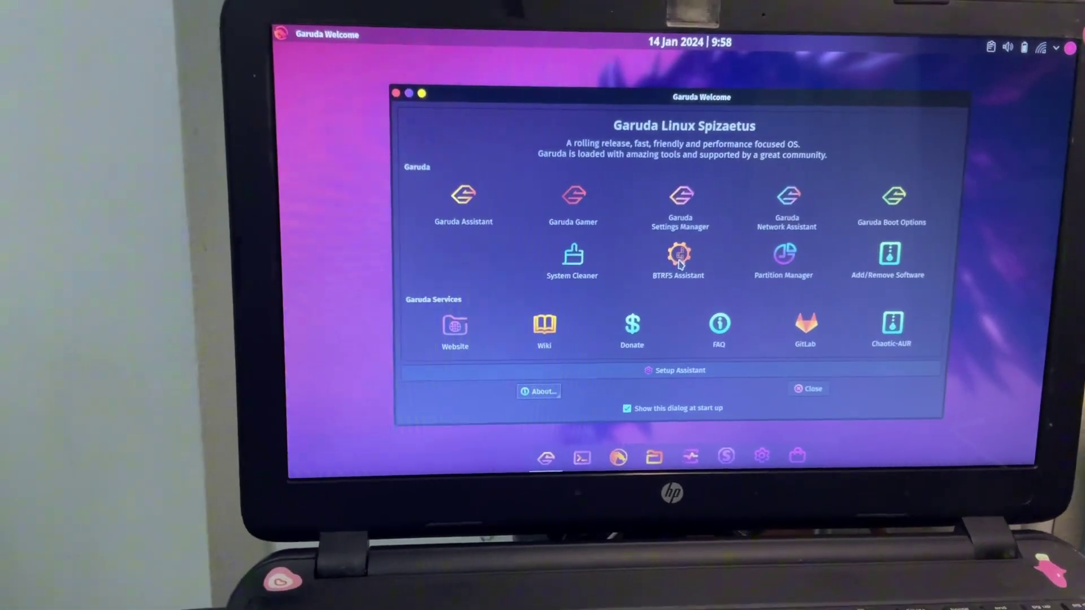
Launch BTRFS Assistant from Garuda Welcome, then close the welcome screen.
left_click(697, 244)
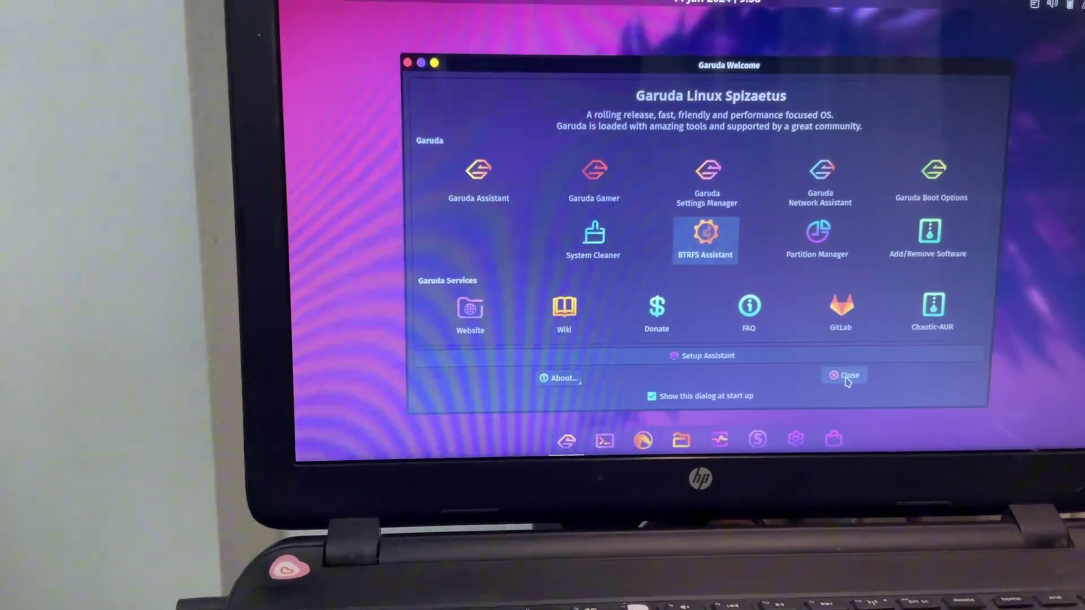
left_click(831, 356)
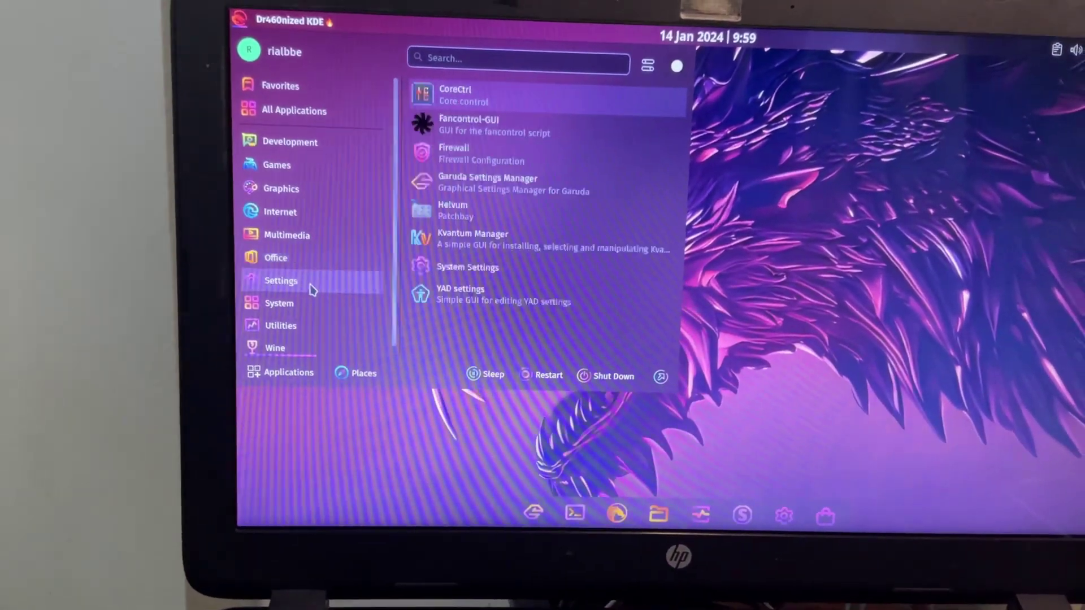
scroll(509, 322, "down", 5)
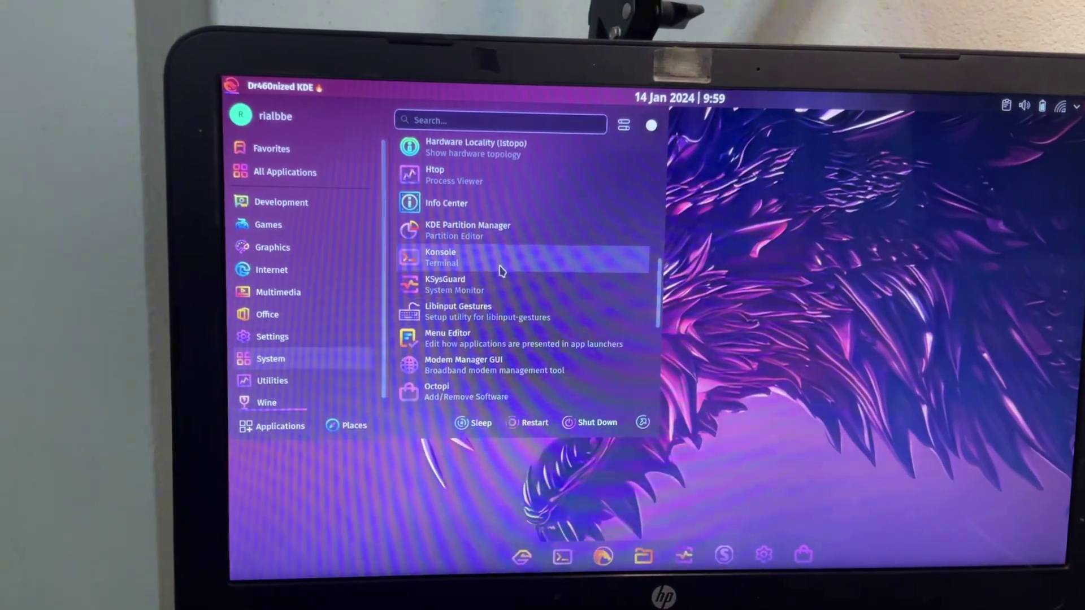
Launch Konsole from the launcher's System category to show the Garuda system summary.
left_click(526, 275)
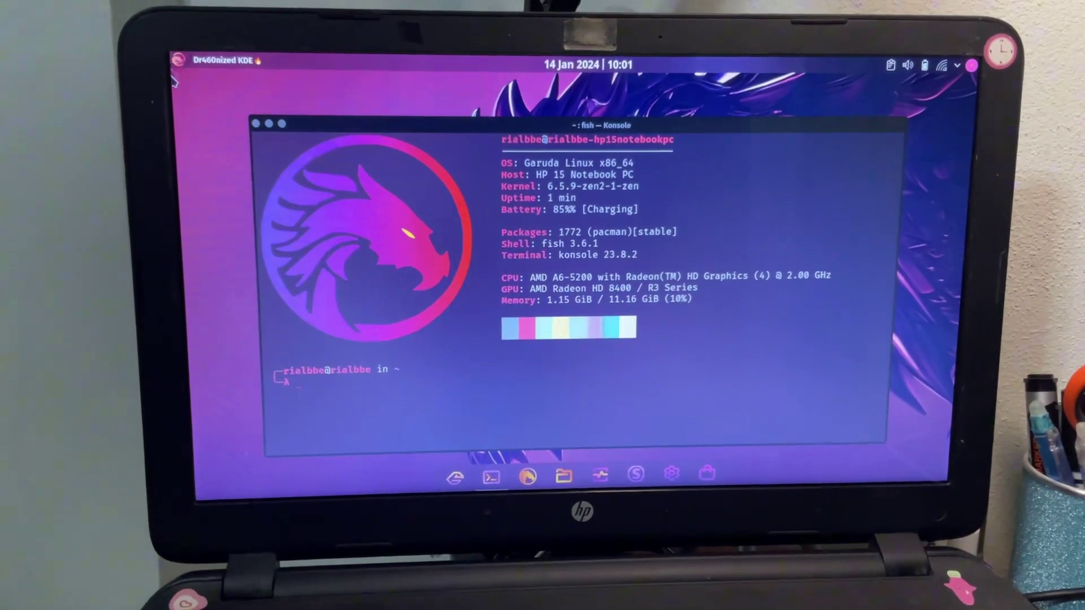
Bring up the Application Launcher from the panel's top-left button.
left_click(170, 53)
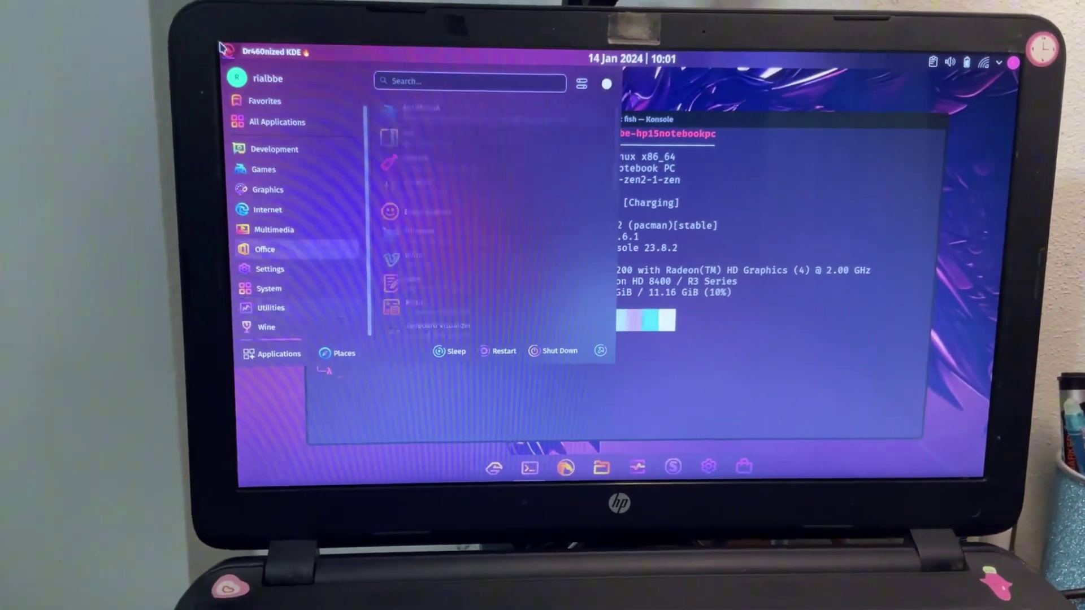
left_click(235, 46)
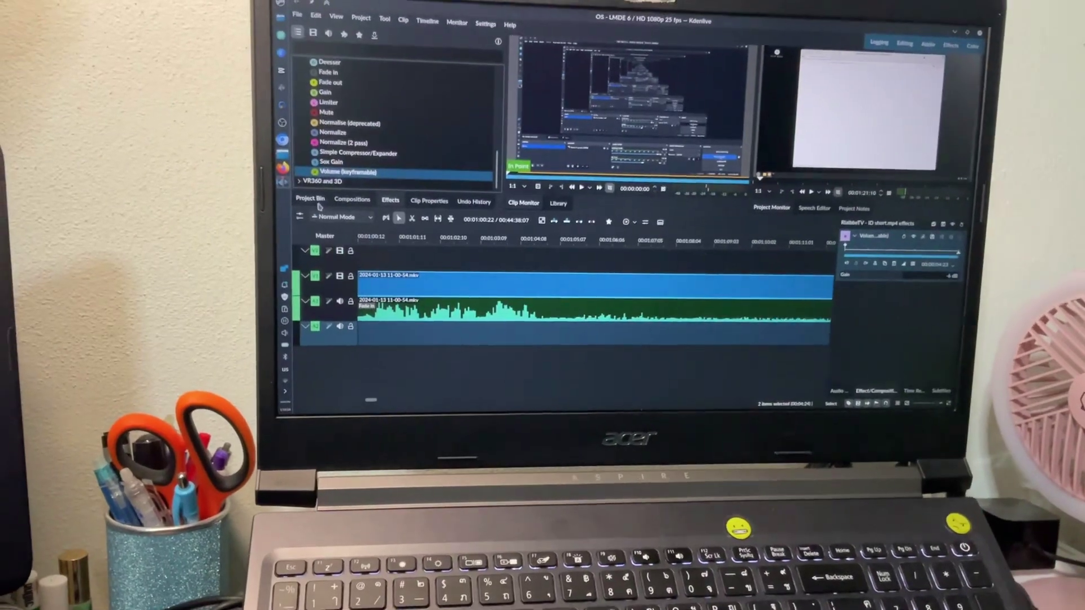
Switch Kdenlive's upper-left panel from audio effects to the Project Bin clips.
left_click(311, 198)
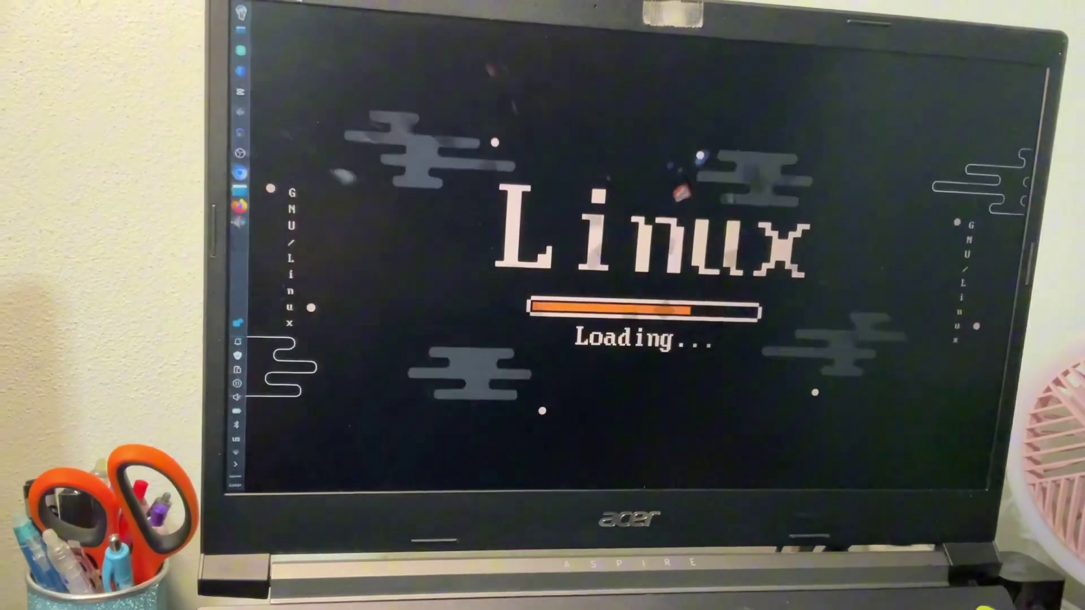
Preview the alternative launcher styles, cancel without switching, and open the full-screen launcher.
right_click(246, 9)
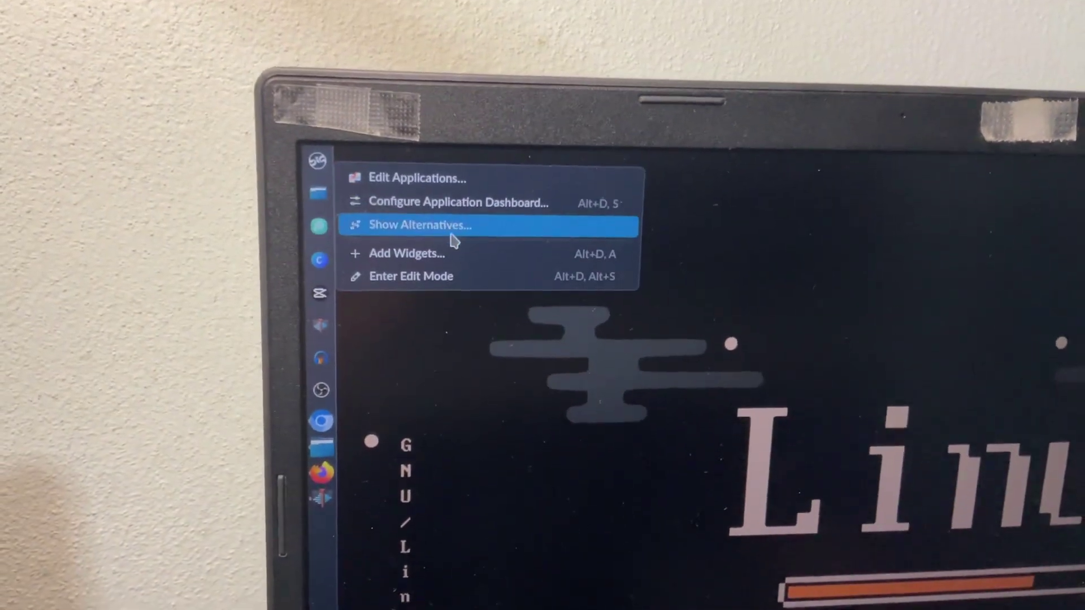
left_click(453, 225)
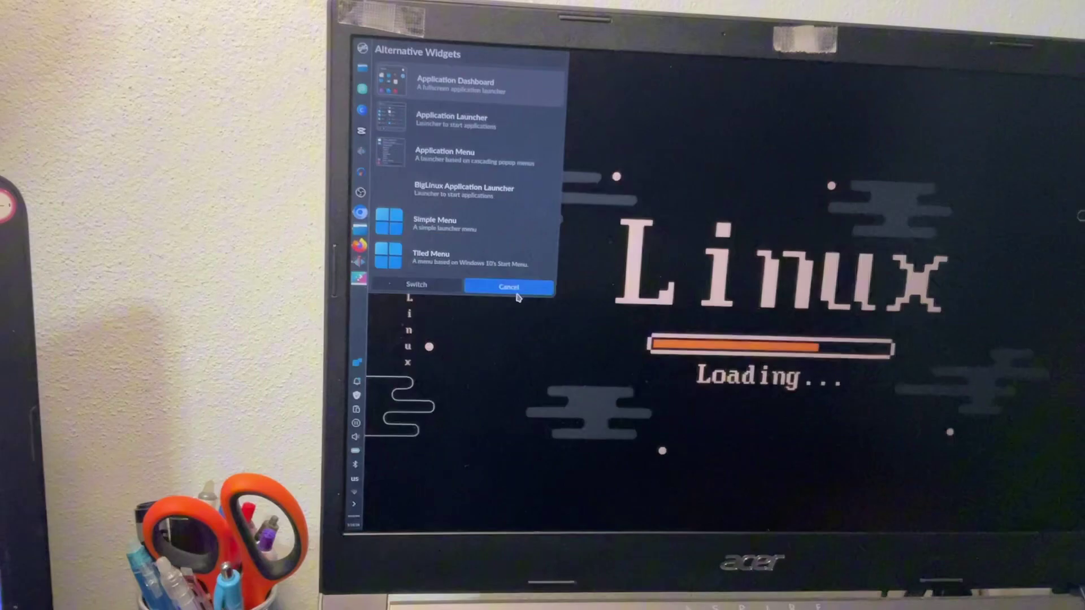
left_click(573, 285)
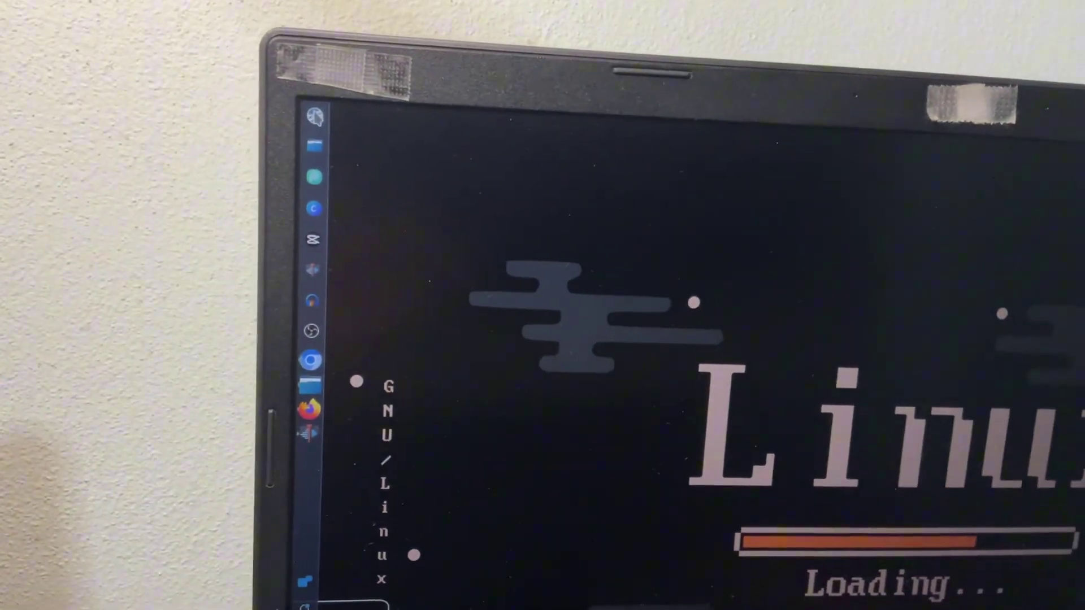
key("super")
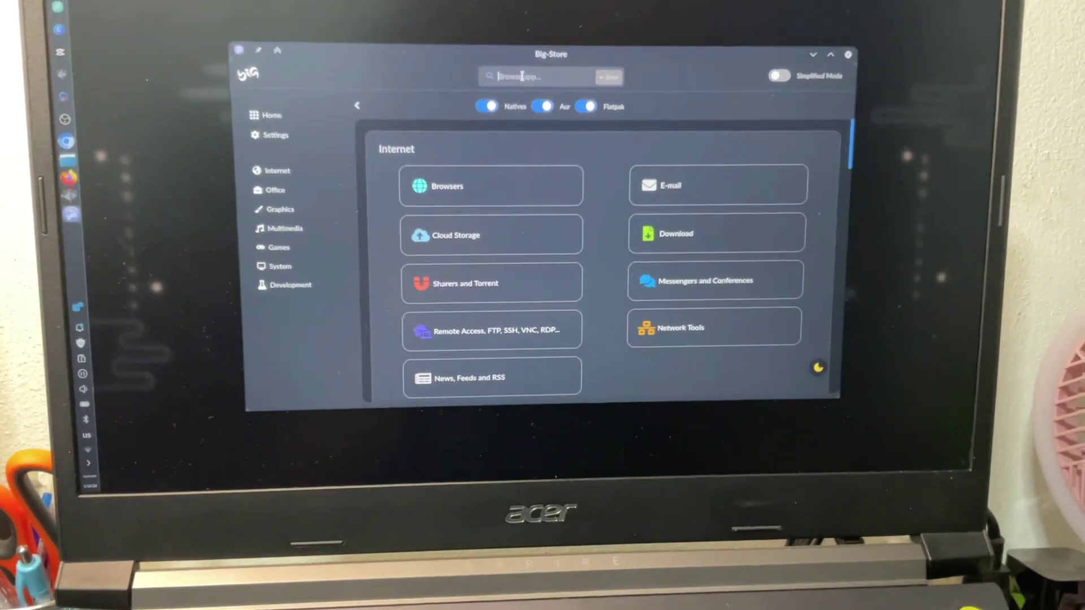
Open Big-Store's Internet > Browsers category with its Native, AUR and Flatpak sections.
left_click(453, 191)
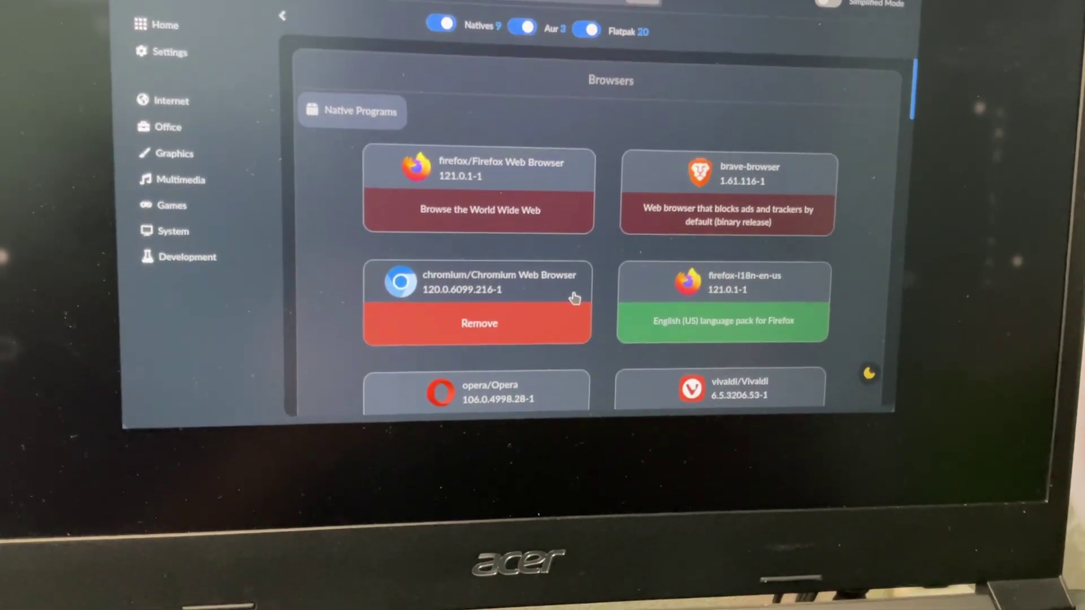
scroll(822, 246, "down", 3)
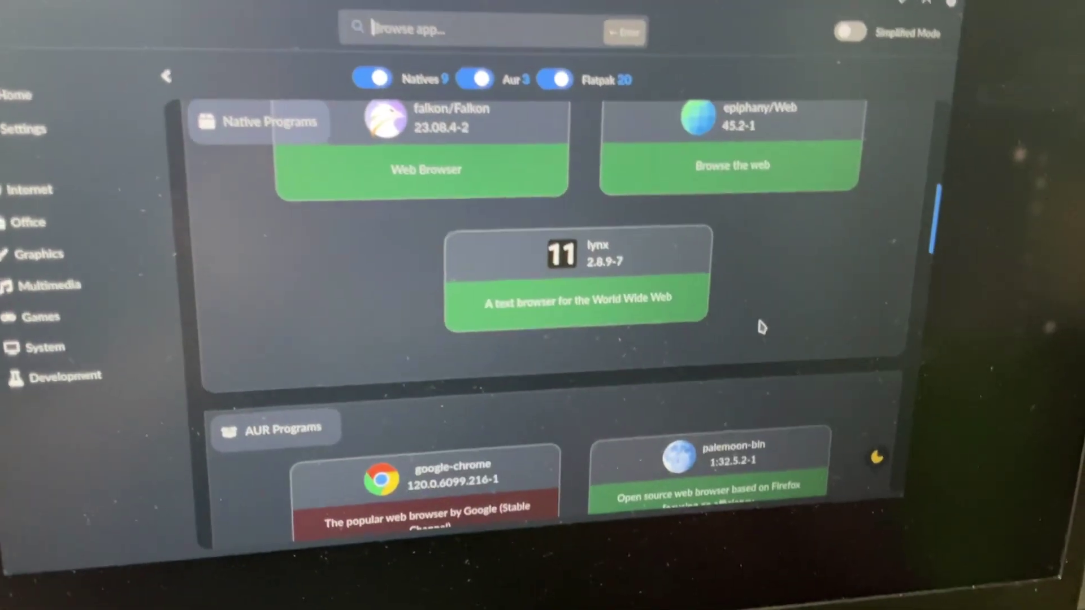
scroll(756, 329, "down", 2)
scroll(750, 338, "down", 1)
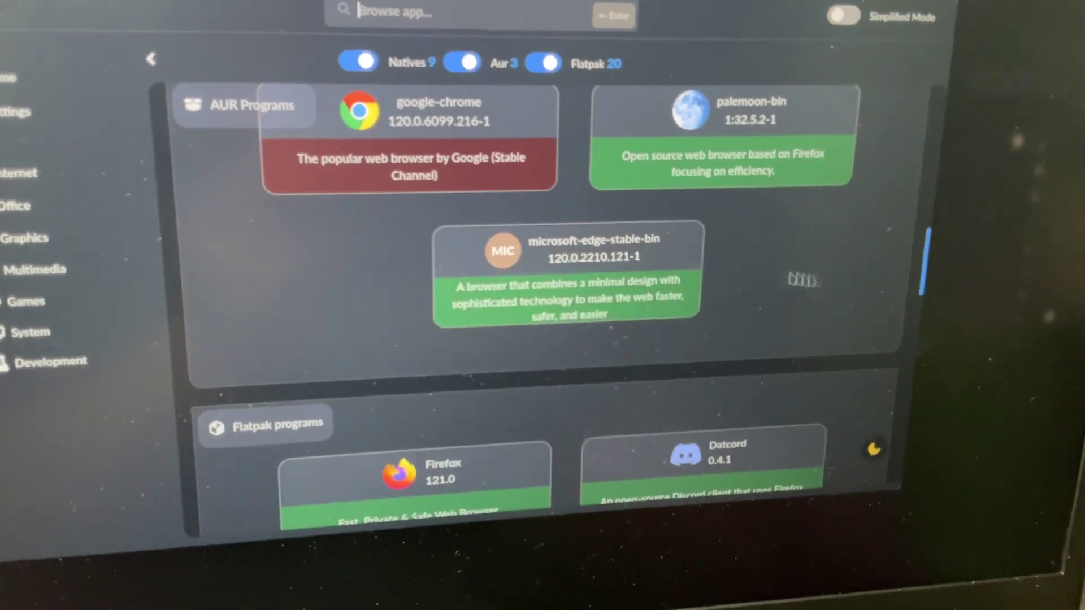
scroll(829, 284, "down", 2)
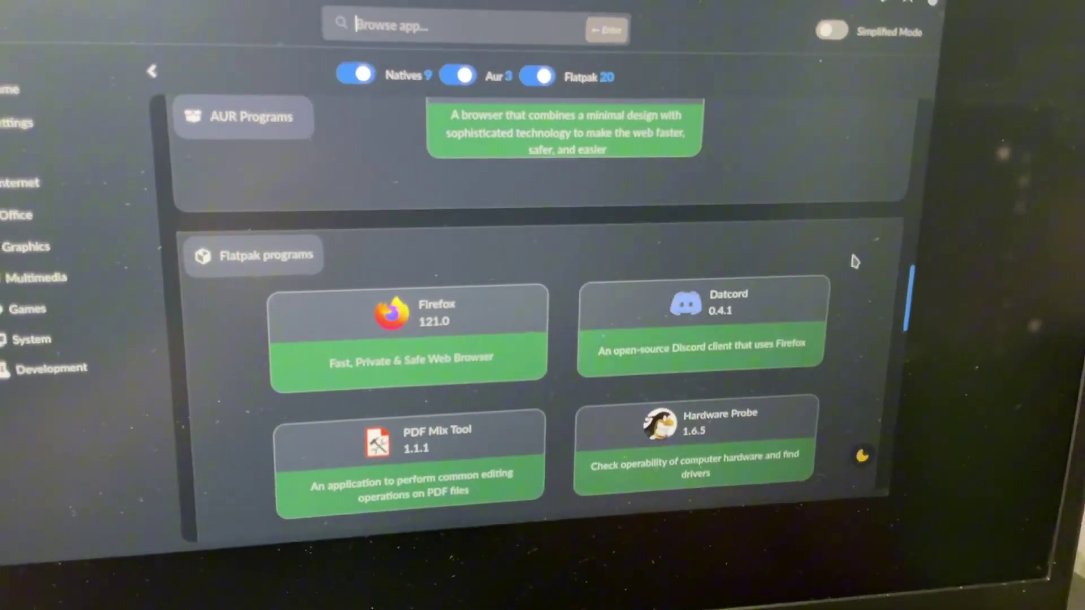
scroll(830, 284, "down", 1)
scroll(856, 246, "down", 2)
scroll(865, 254, "down", 1)
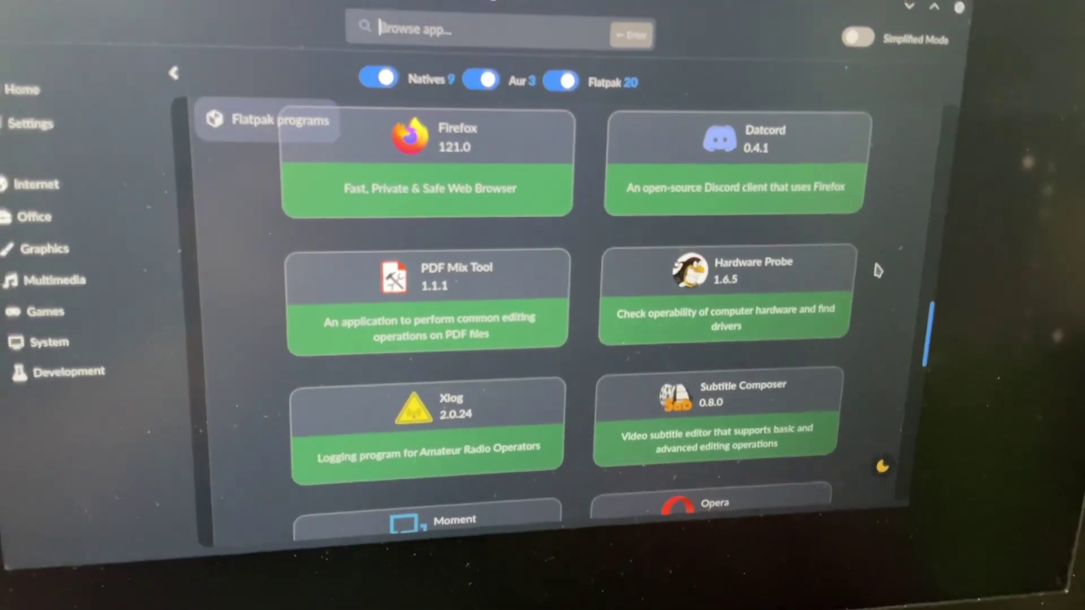
scroll(839, 285, "down", 2)
scroll(835, 283, "down", 1)
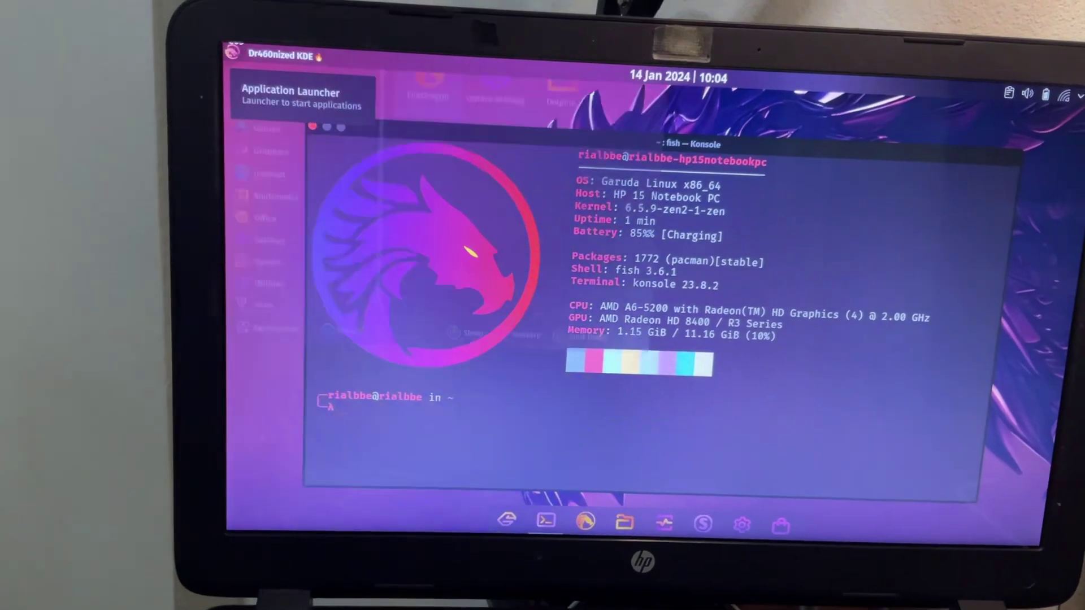
Launch Octopi from the launcher's All Applications list.
left_click(194, 69)
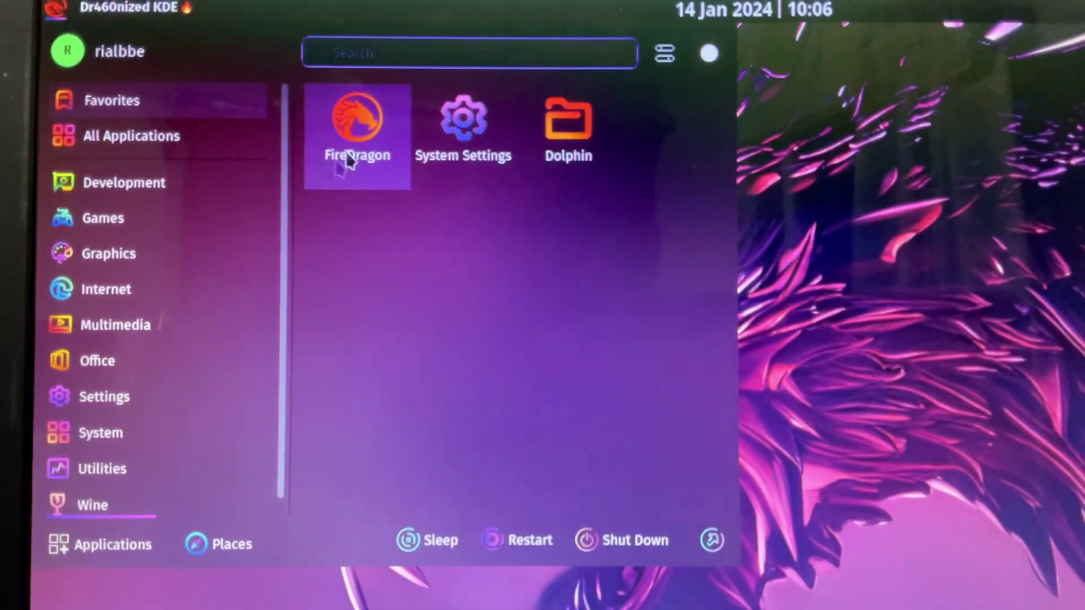
left_click(132, 136)
scroll(521, 376, "down", 5)
scroll(521, 375, "down", 3)
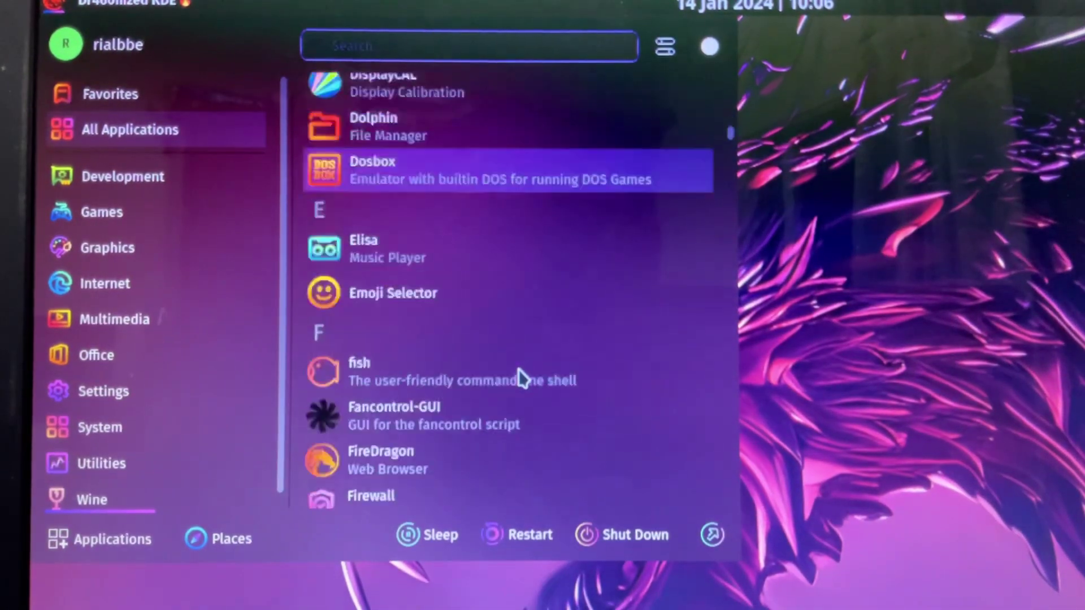
scroll(521, 376, "down", 3)
scroll(520, 375, "down", 3)
scroll(521, 375, "down", 2)
scroll(516, 375, "down", 3)
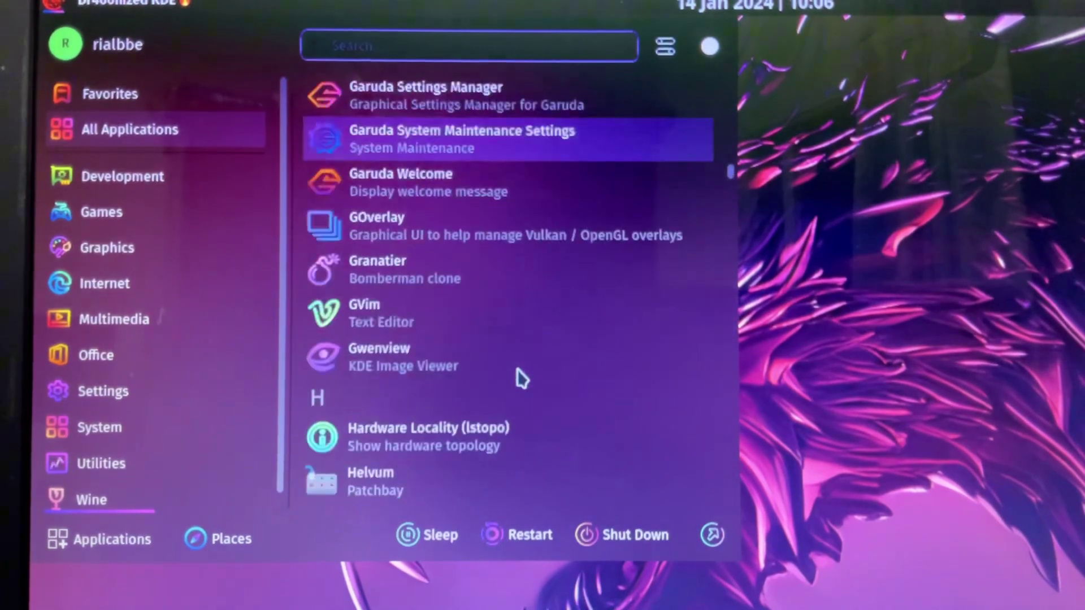
scroll(517, 376, "down", 3)
scroll(519, 377, "down", 3)
scroll(525, 381, "down", 3)
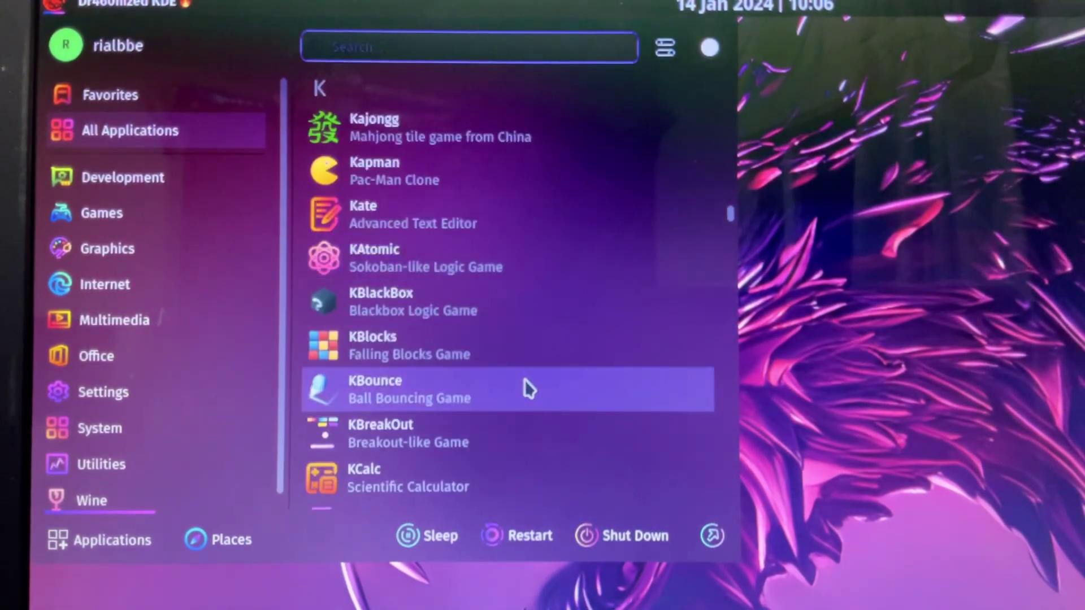
scroll(525, 382, "down", 3)
scroll(527, 384, "down", 2)
scroll(529, 383, "down", 3)
scroll(542, 387, "down", 2)
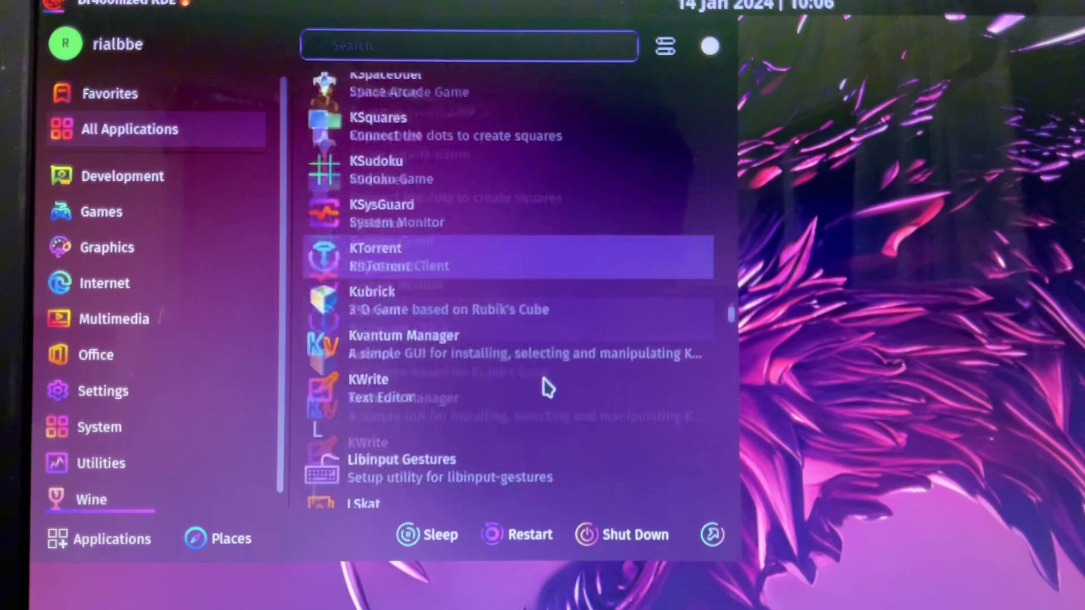
scroll(548, 388, "down", 3)
scroll(545, 387, "down", 1)
scroll(544, 388, "down", 3)
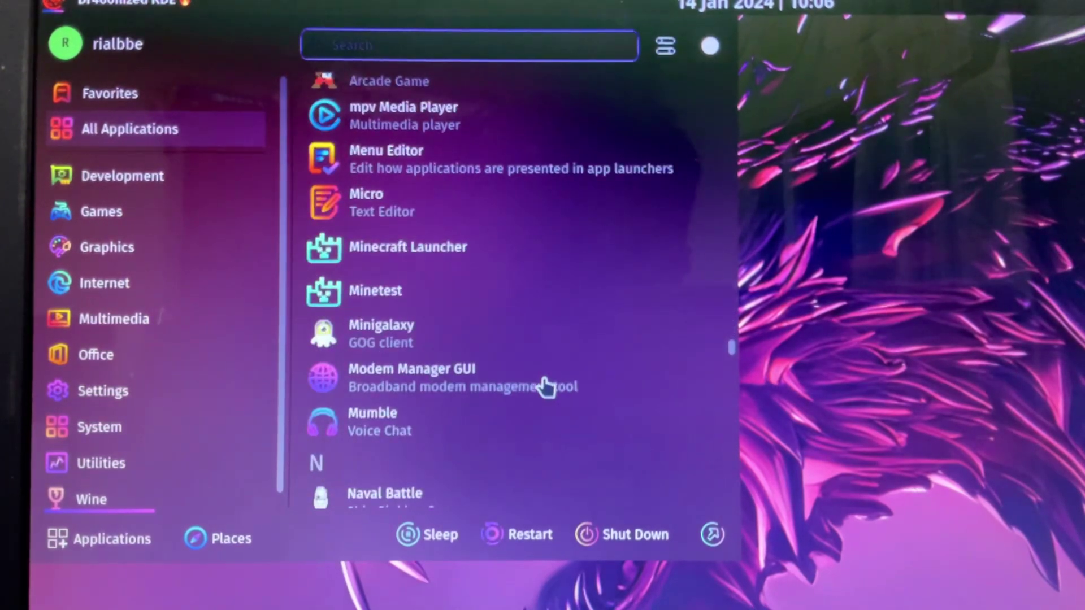
scroll(544, 387, "down", 3)
scroll(545, 388, "down", 1)
scroll(545, 388, "down", 2)
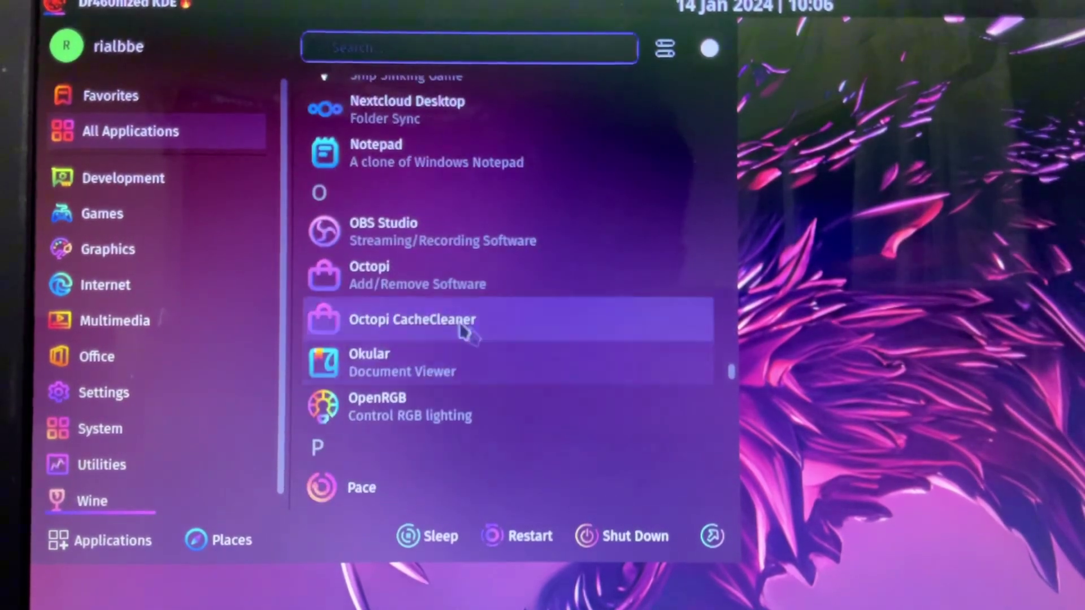
left_click(431, 273)
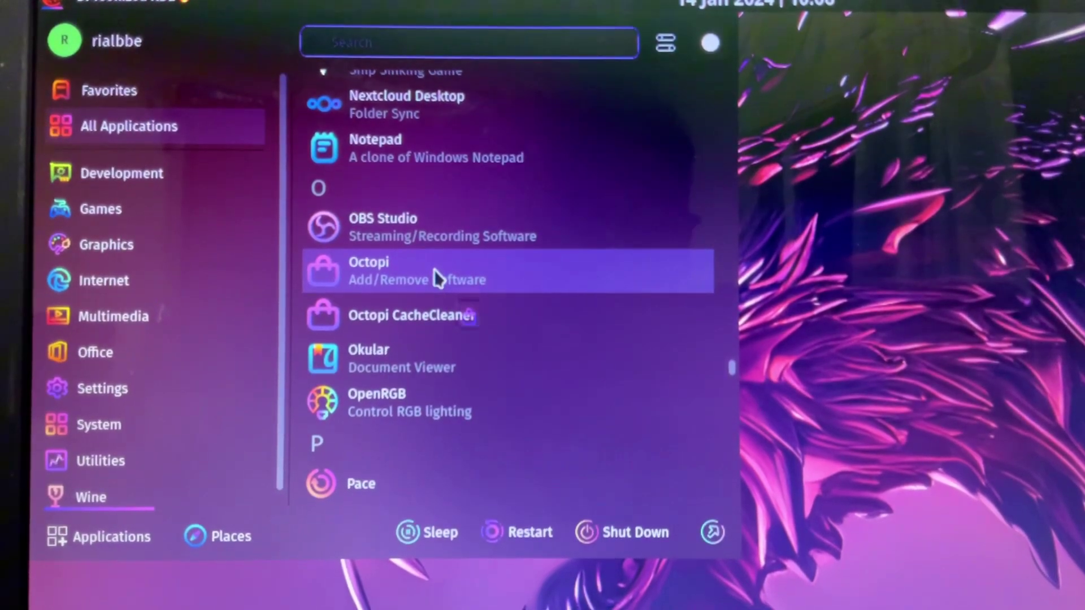
scroll(588, 141, "up", 1)
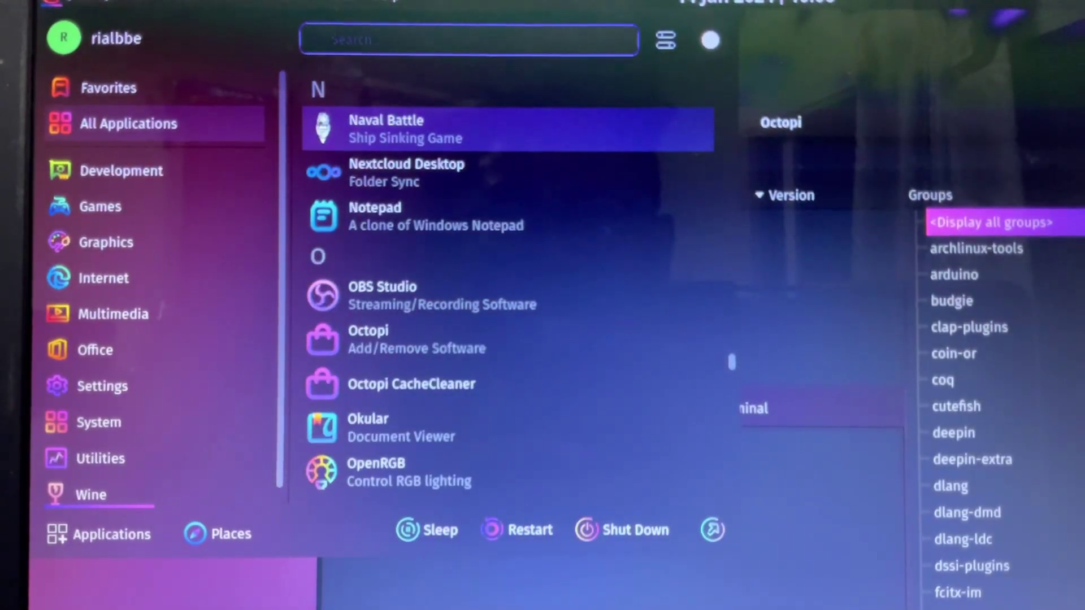
Select obs-studio in Octopi's obs results and review, then dismiss, its context-menu actions.
left_click(68, 8)
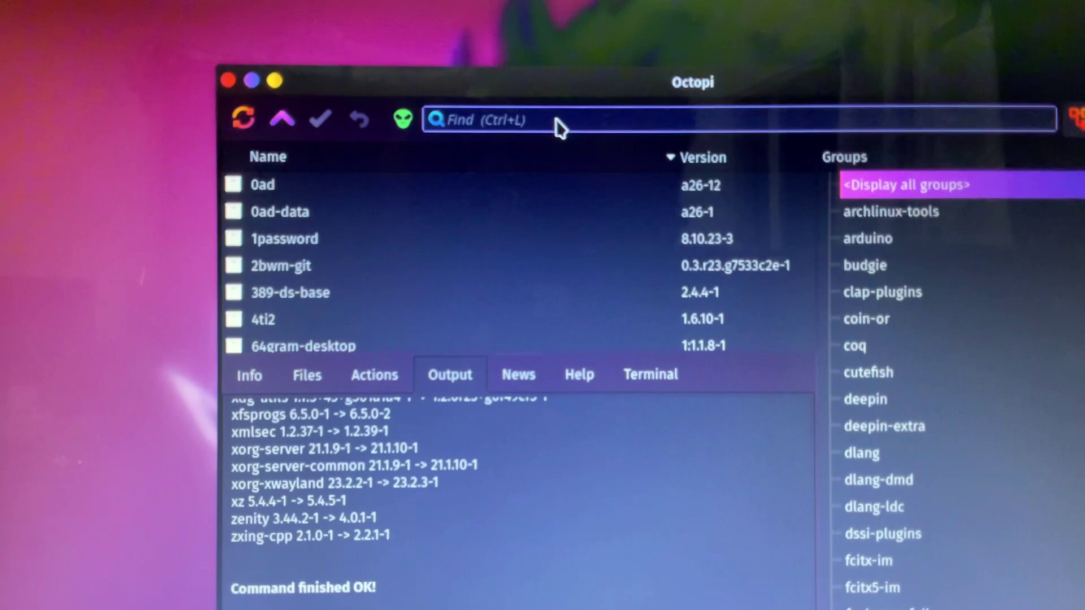
type("obs")
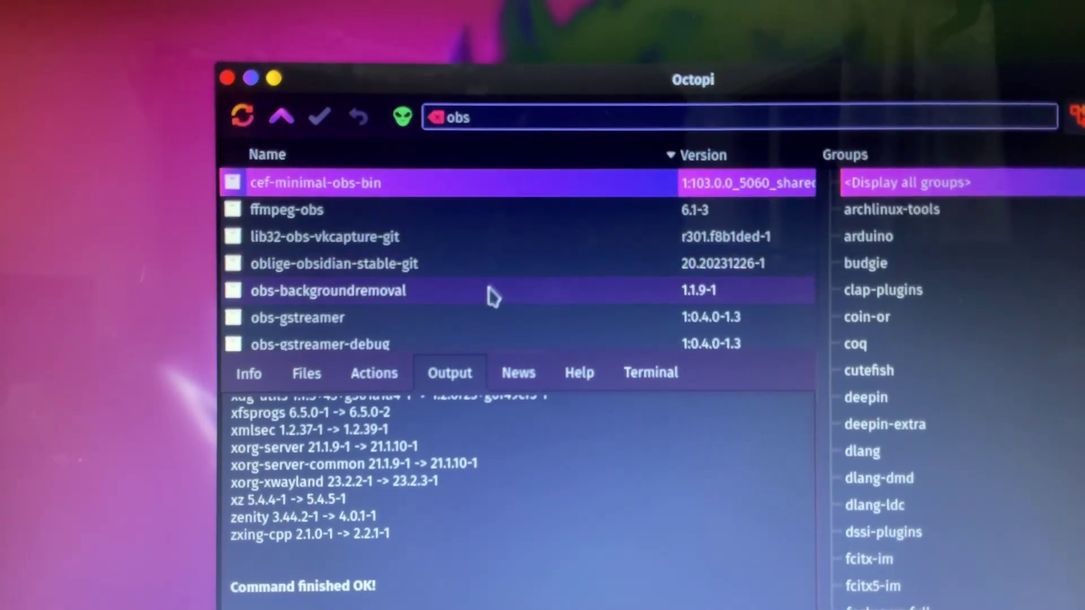
scroll(491, 296, "down", 2)
left_click(487, 293)
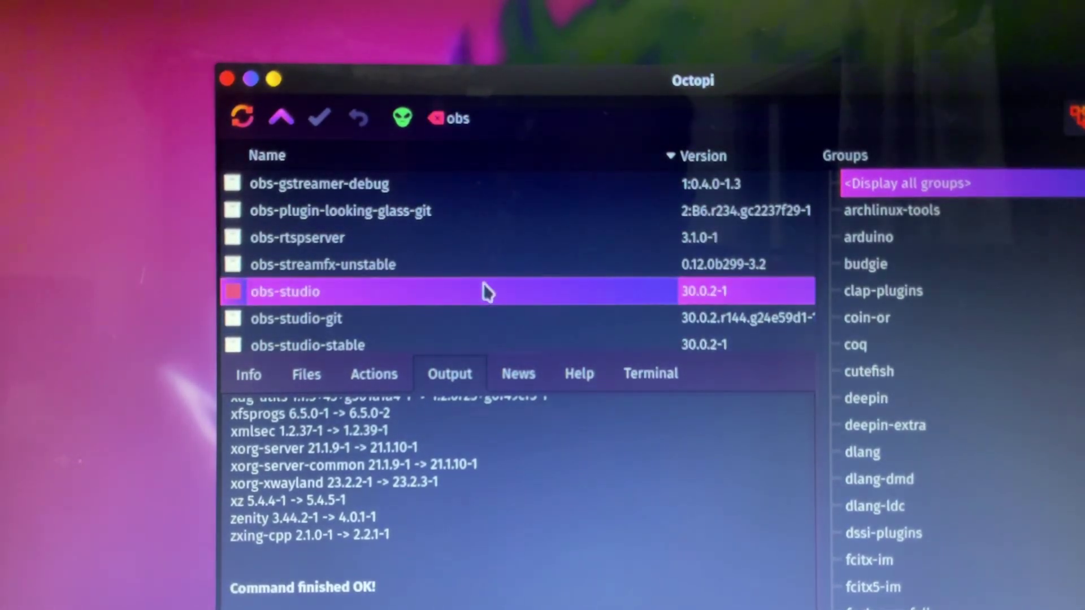
right_click(525, 295)
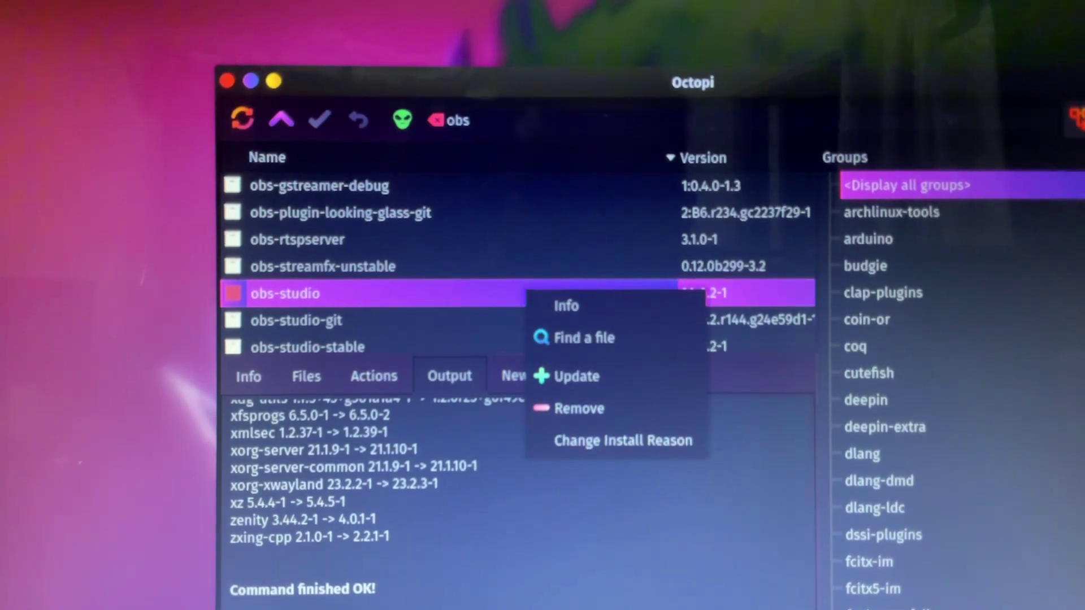
key("Escape")
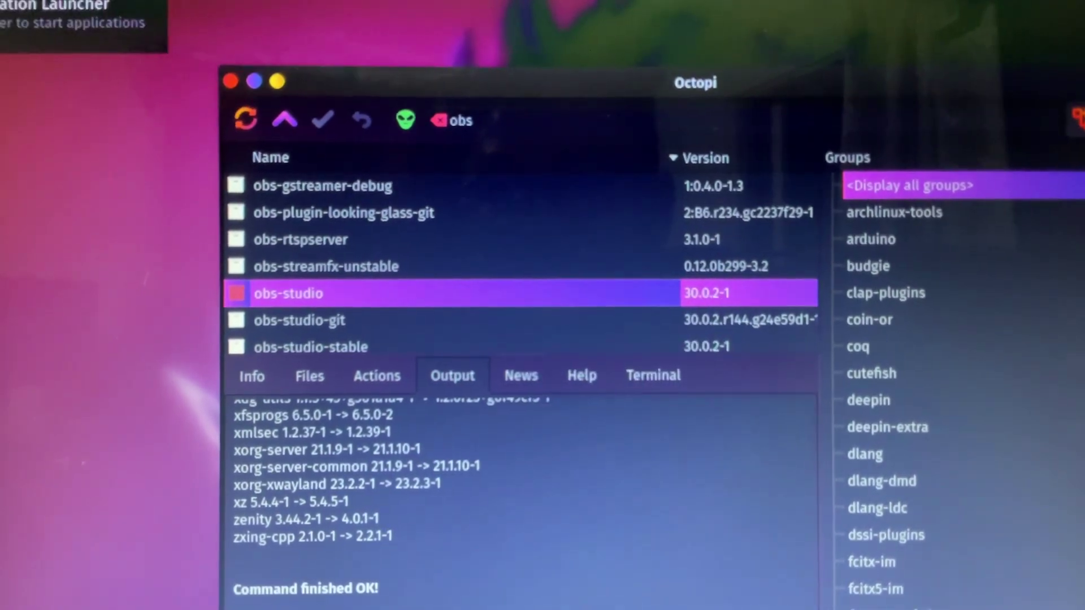
left_click(17, 8)
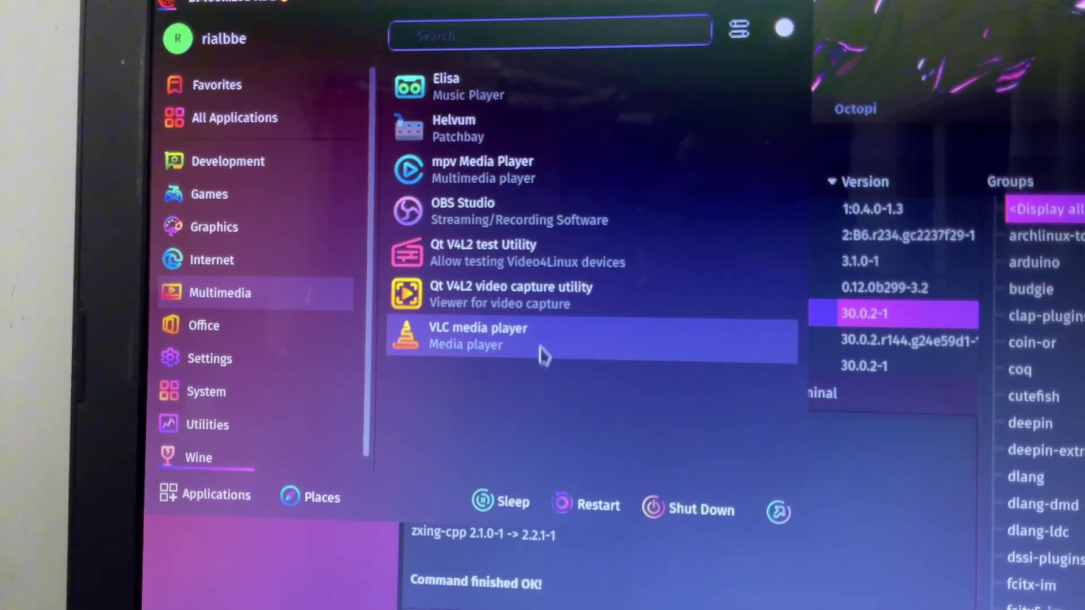
mouse_move(192, 273)
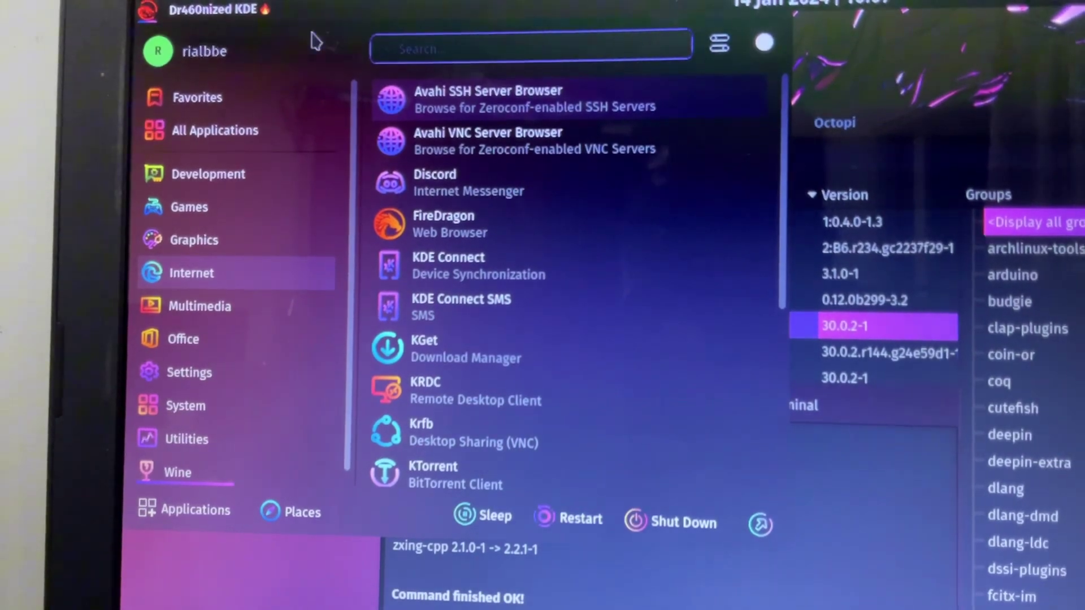
Dismiss the application launcher and close the Octopi window.
left_click(153, 13)
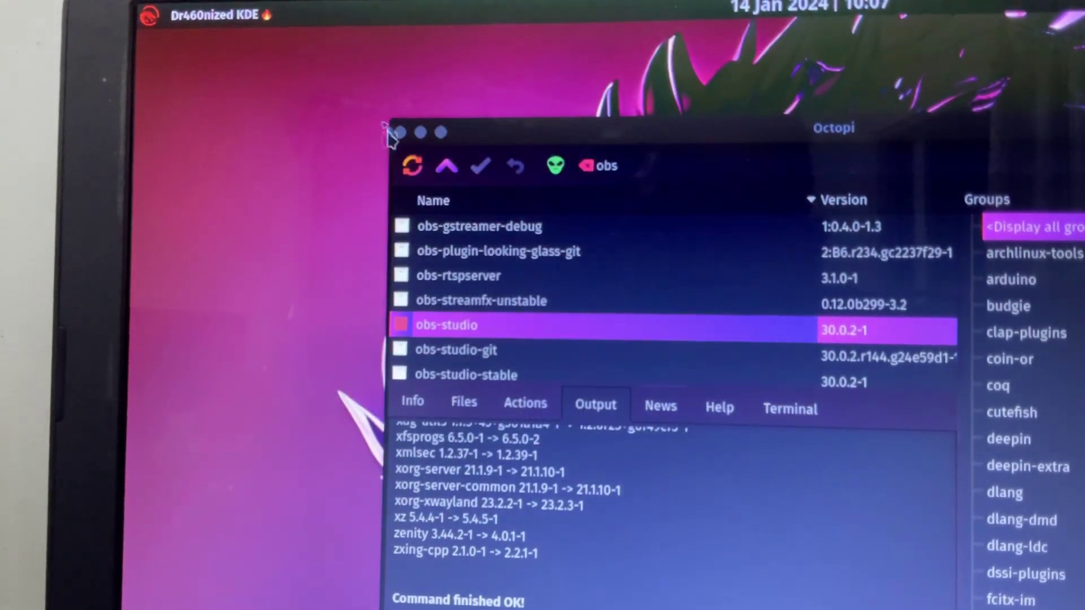
left_click(400, 131)
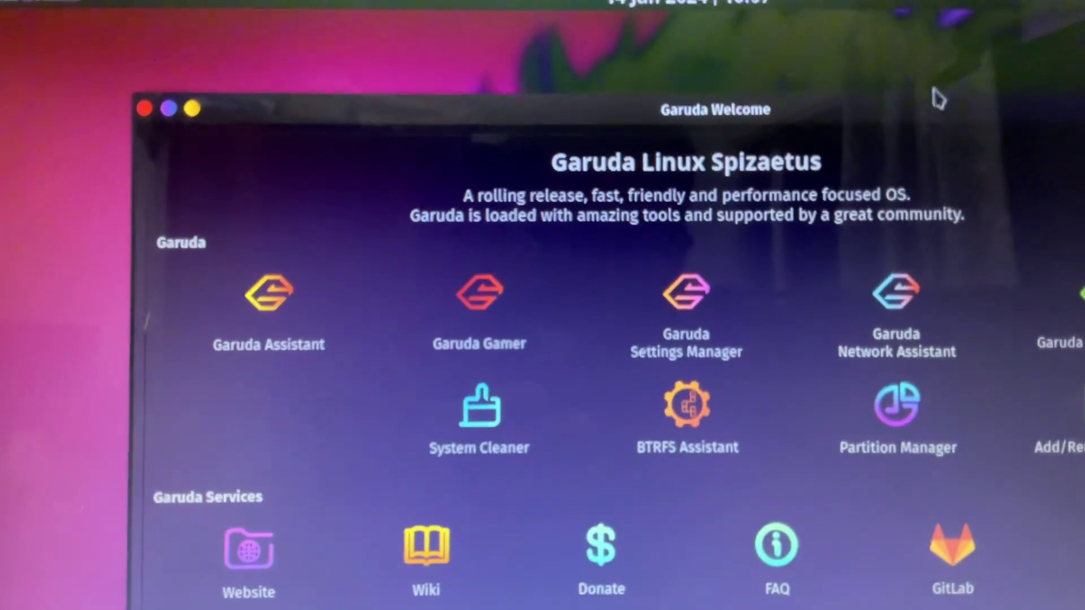
Move the Garuda Welcome window toward the top of the screen, then close it.
left_click_drag(843, 125, 630, 8)
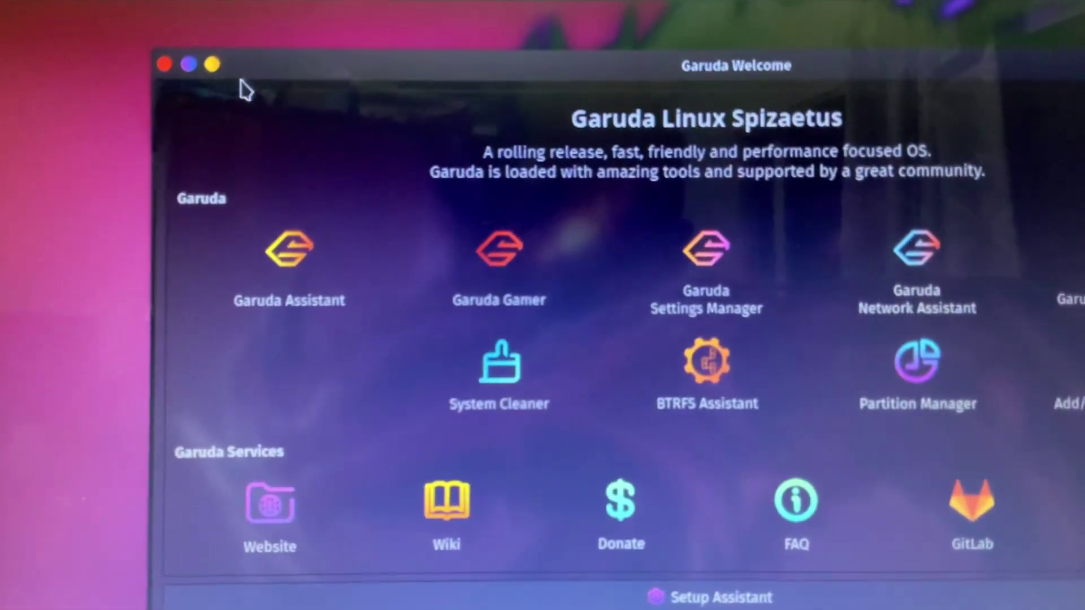
left_click(164, 51)
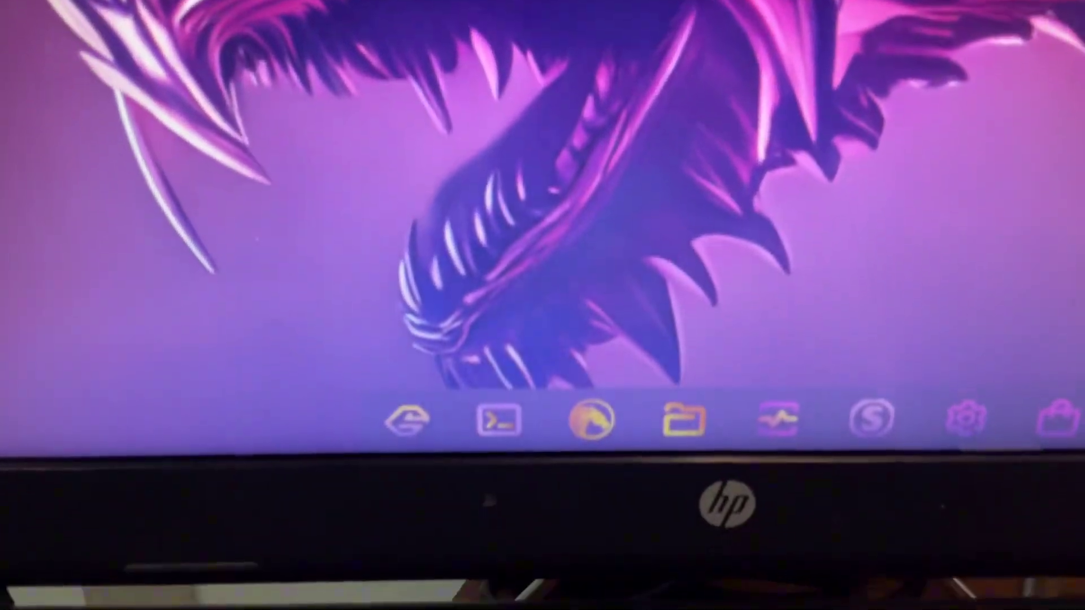